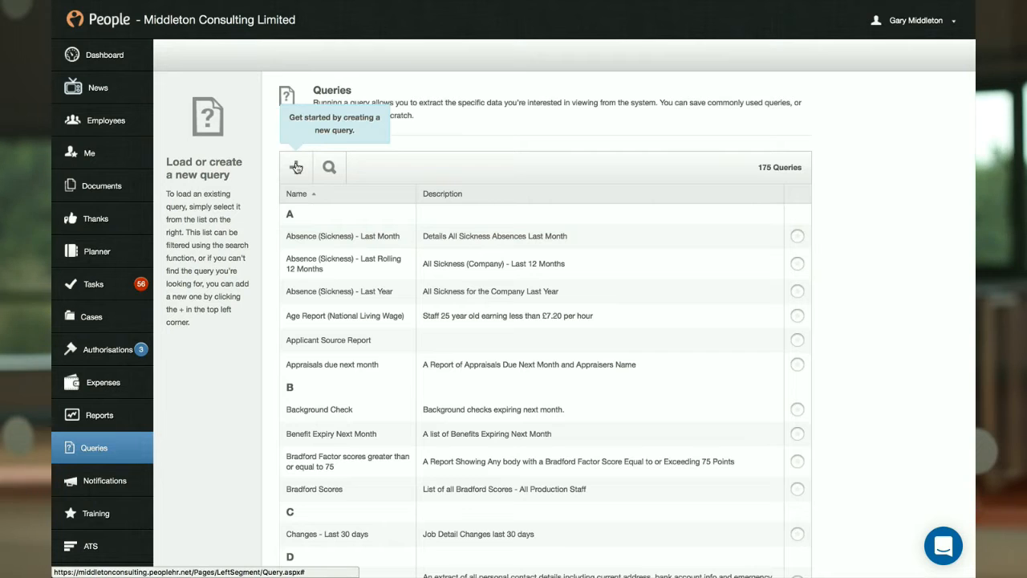
Start building a new query and look through the list of system areas available to it
left_click(297, 167)
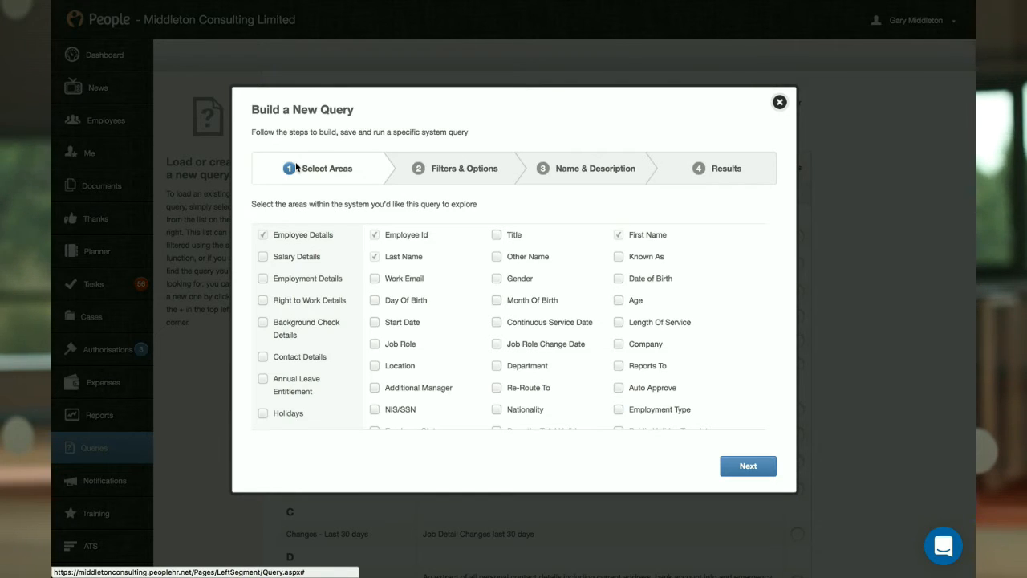
scroll(303, 269, "down", 3)
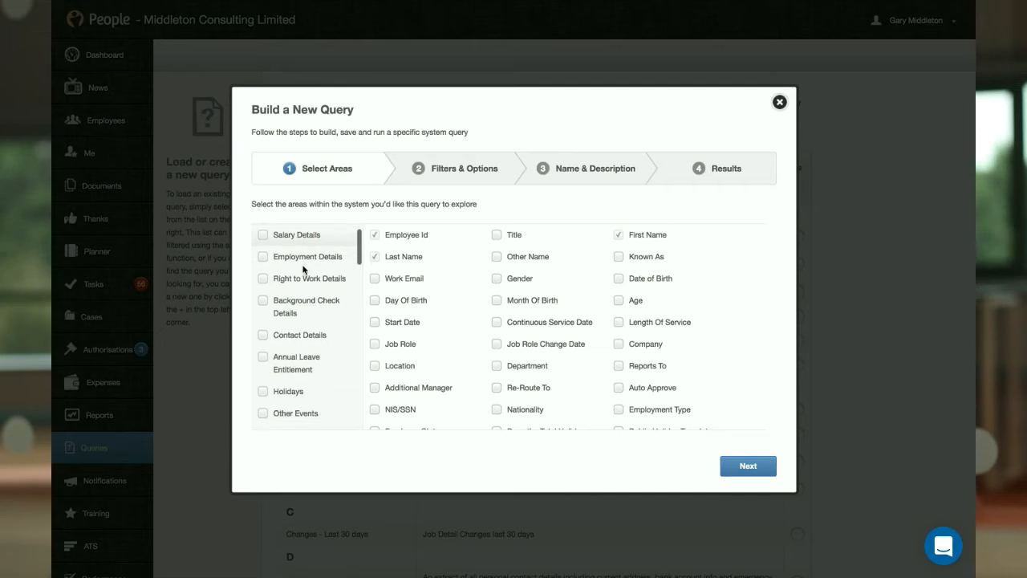
scroll(303, 268, "up", 3)
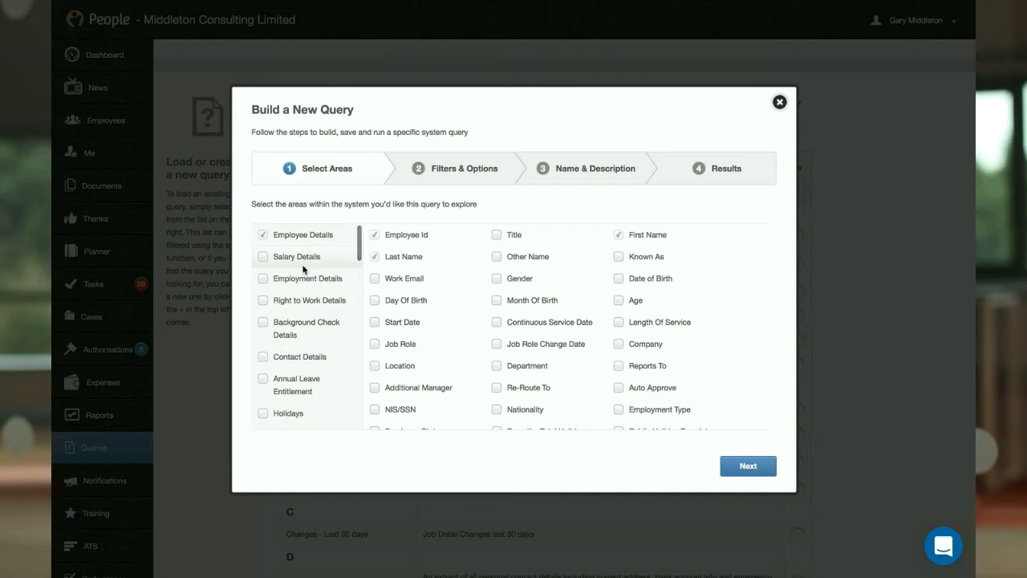
scroll(303, 268, "down", 1)
scroll(303, 270, "down", 3)
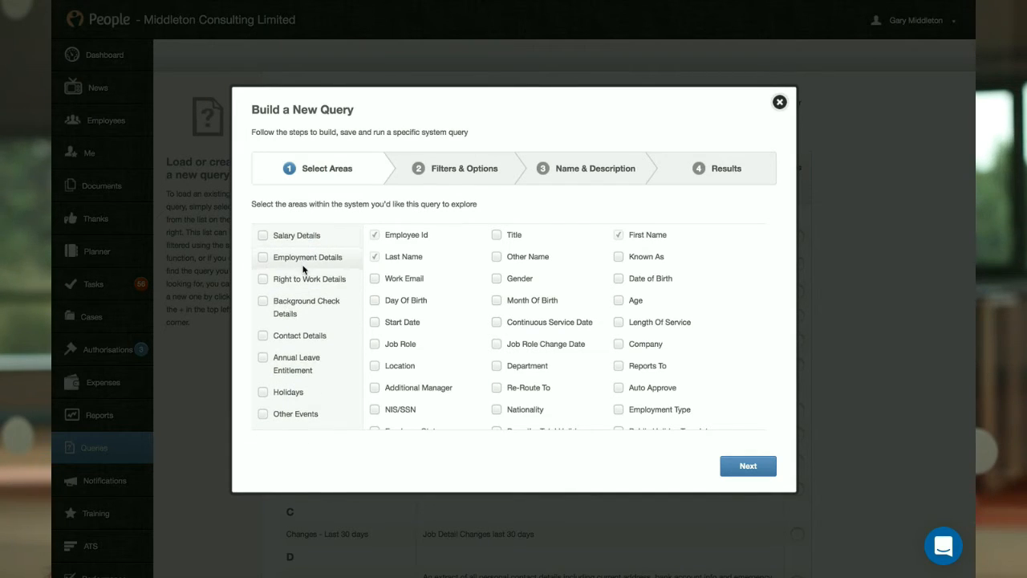
scroll(303, 269, "down", 2)
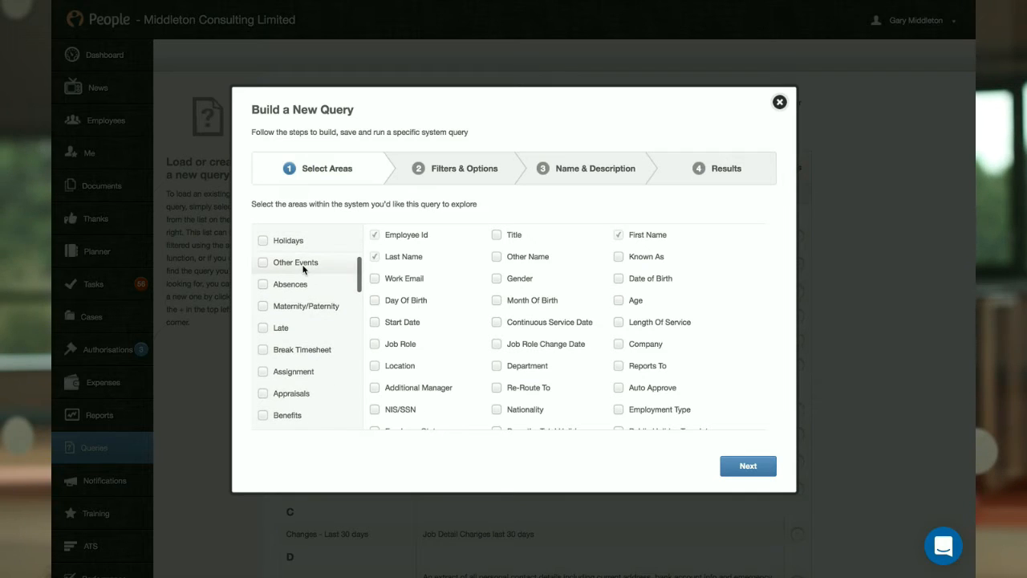
scroll(303, 269, "down", 6)
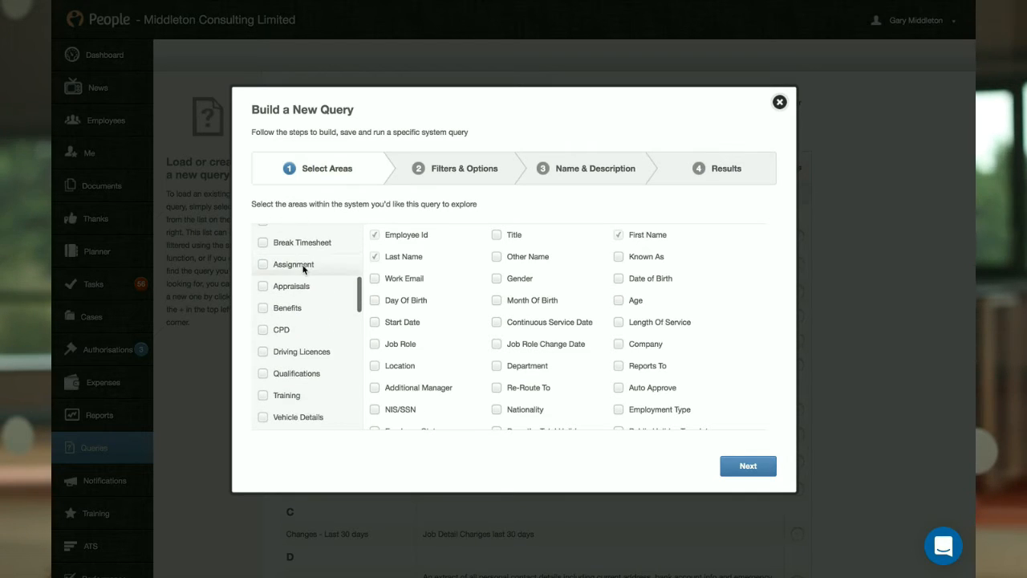
scroll(303, 270, "down", 8)
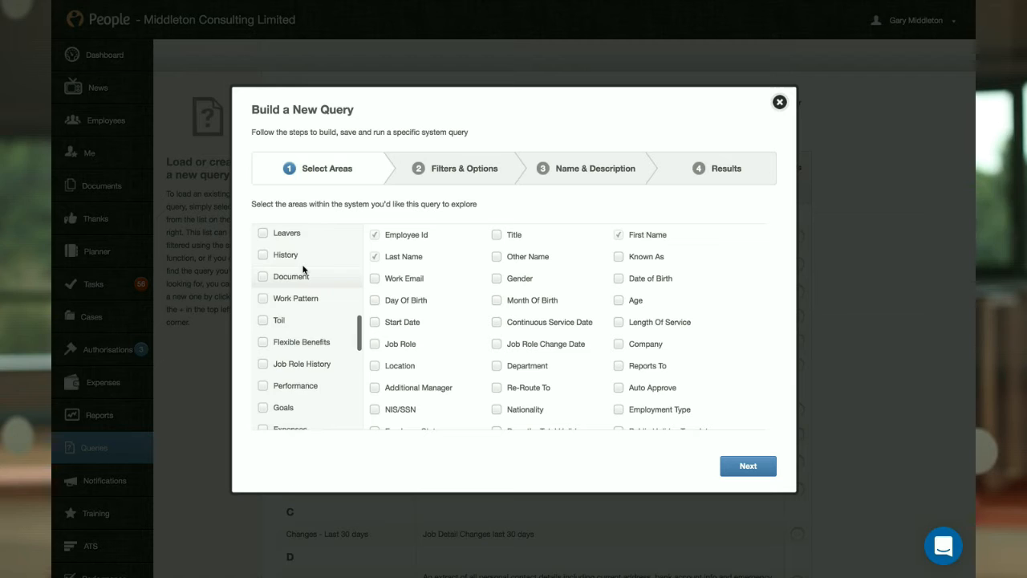
scroll(302, 269, "down", 10)
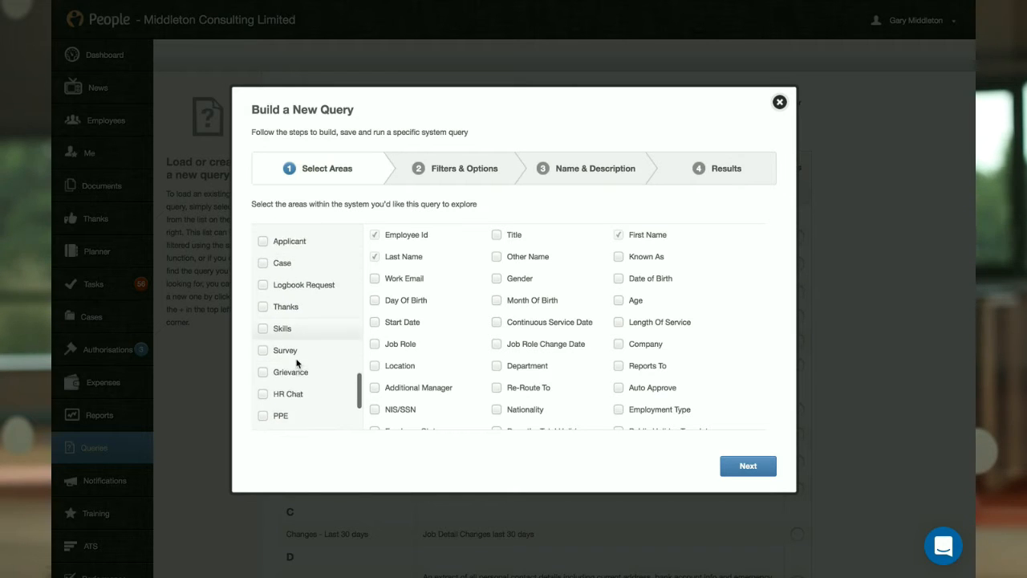
scroll(296, 363, "down", 2)
scroll(297, 362, "up", 20)
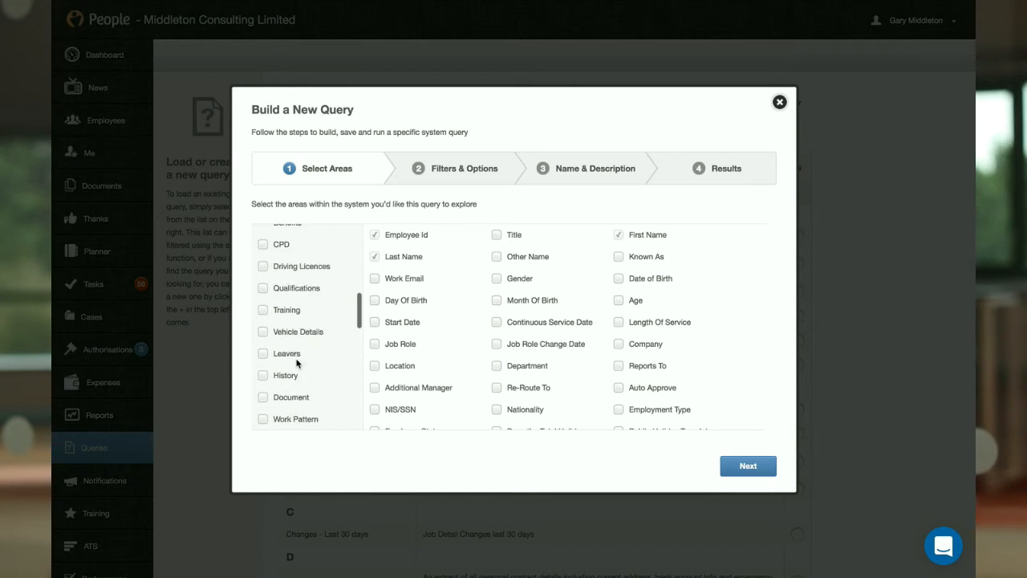
scroll(297, 363, "up", 3)
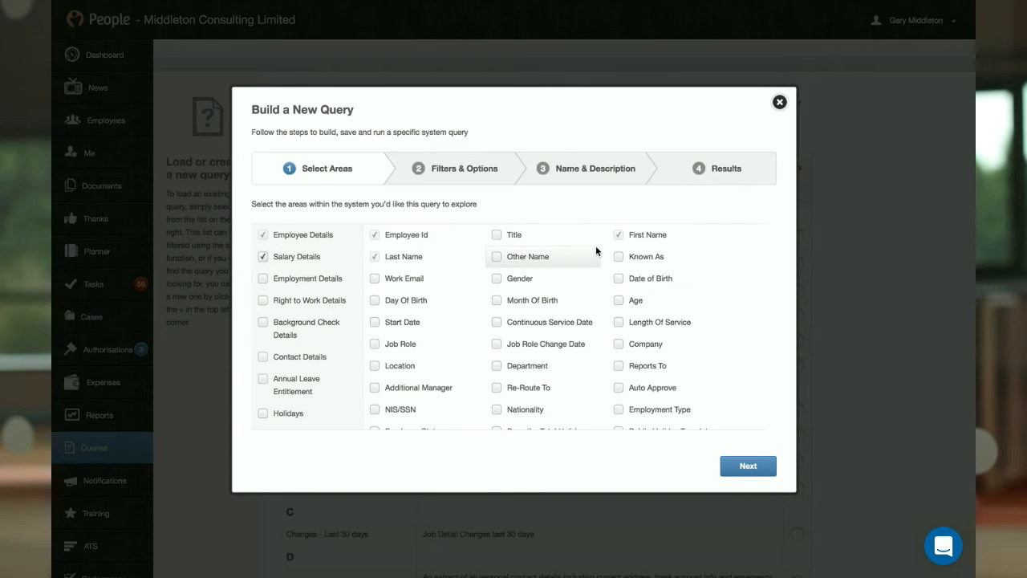
Add the Salary Details area and include the Gender, Salary Amount and Salary Effective Date fields in the query
left_click(537, 278)
scroll(537, 322, "down", 5)
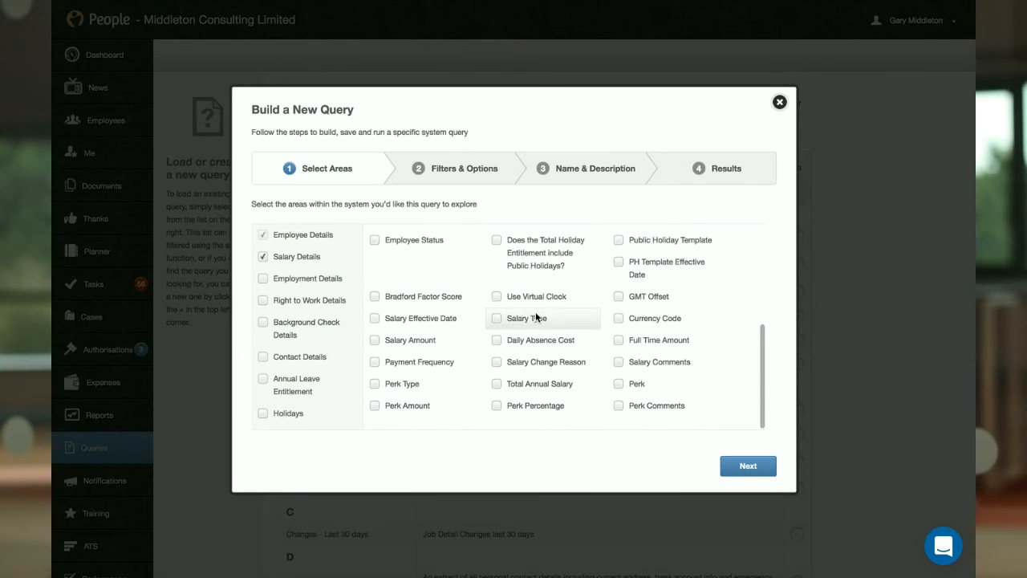
left_click(426, 340)
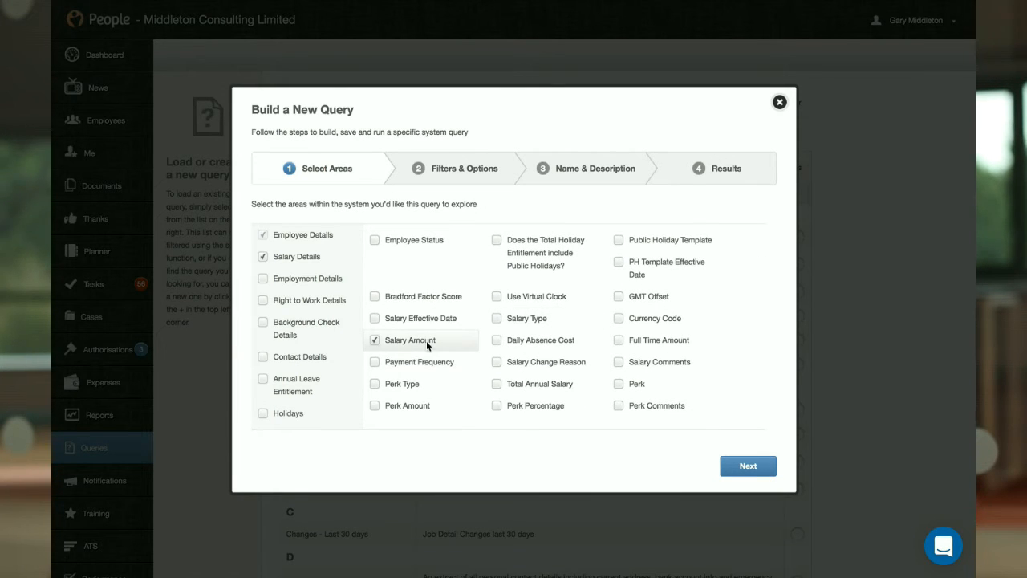
left_click(442, 318)
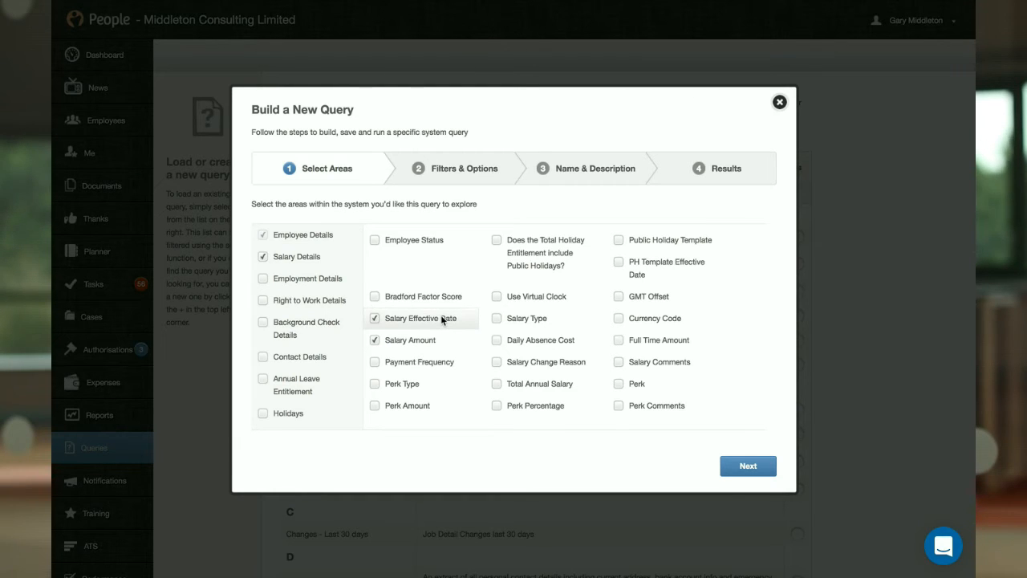
Include the Department field as well and continue to the query's filters and options
scroll(541, 280, "up", 5)
scroll(541, 279, "down", 4)
scroll(541, 279, "down", 1)
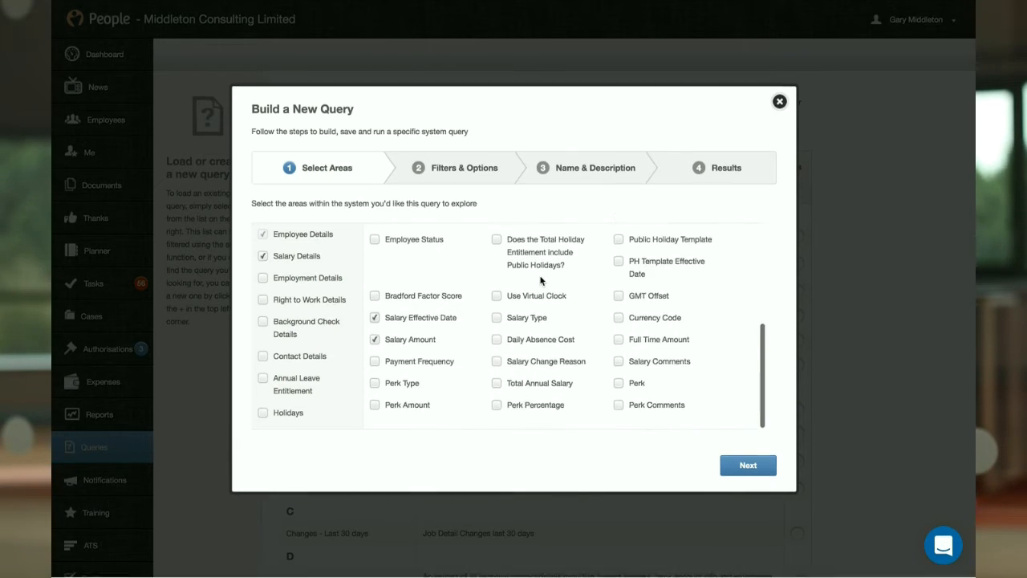
scroll(541, 279, "up", 4)
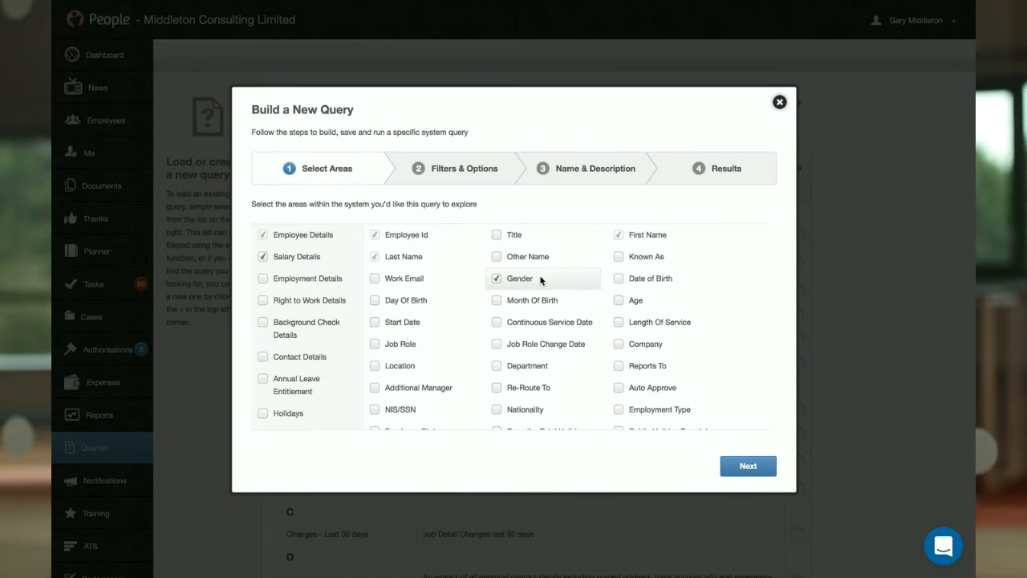
scroll(541, 279, "down", 1)
left_click(516, 336)
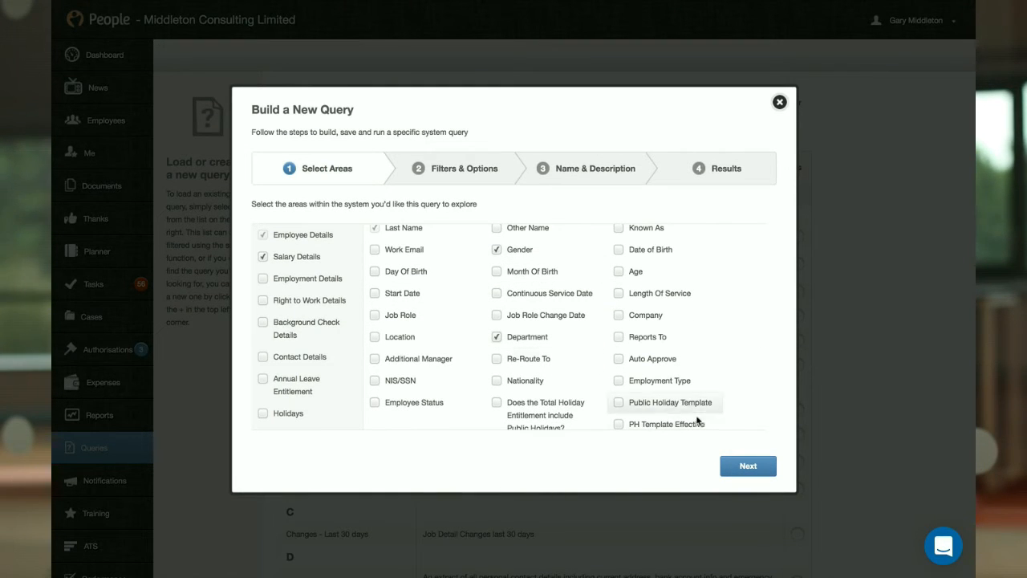
left_click(748, 466)
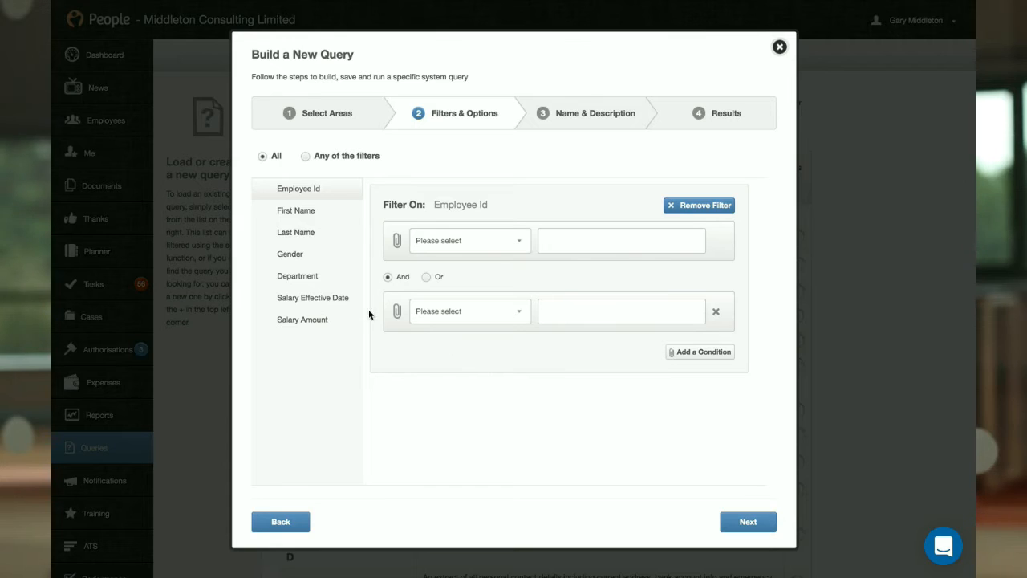
View the values available for filtering on Gender without choosing one
left_click(304, 255)
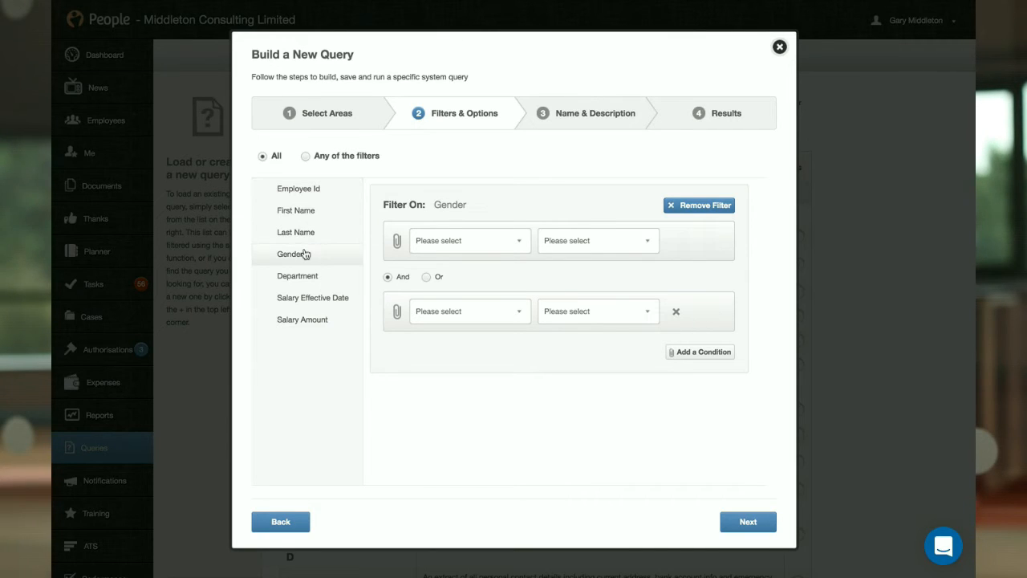
left_click(578, 239)
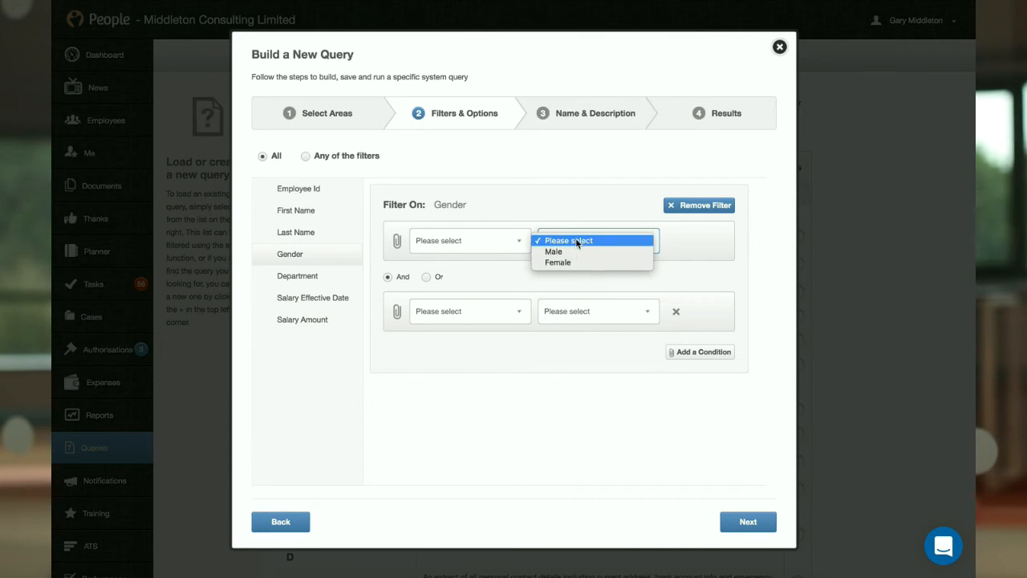
left_click(296, 287)
Add a filter on Department with the condition Equals and the value Finance
double_click(297, 276)
left_click(452, 240)
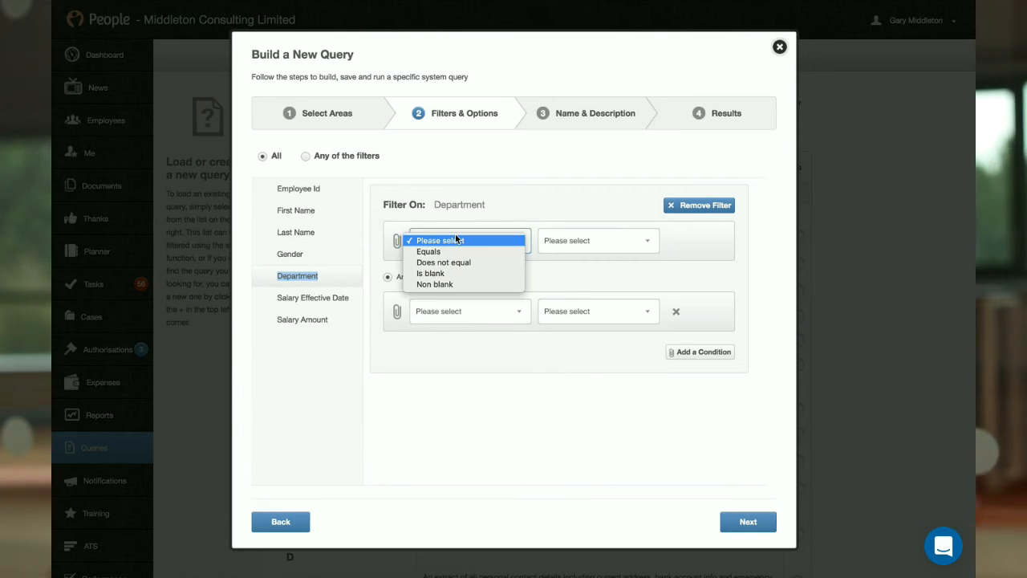
left_click(450, 252)
left_click(597, 240)
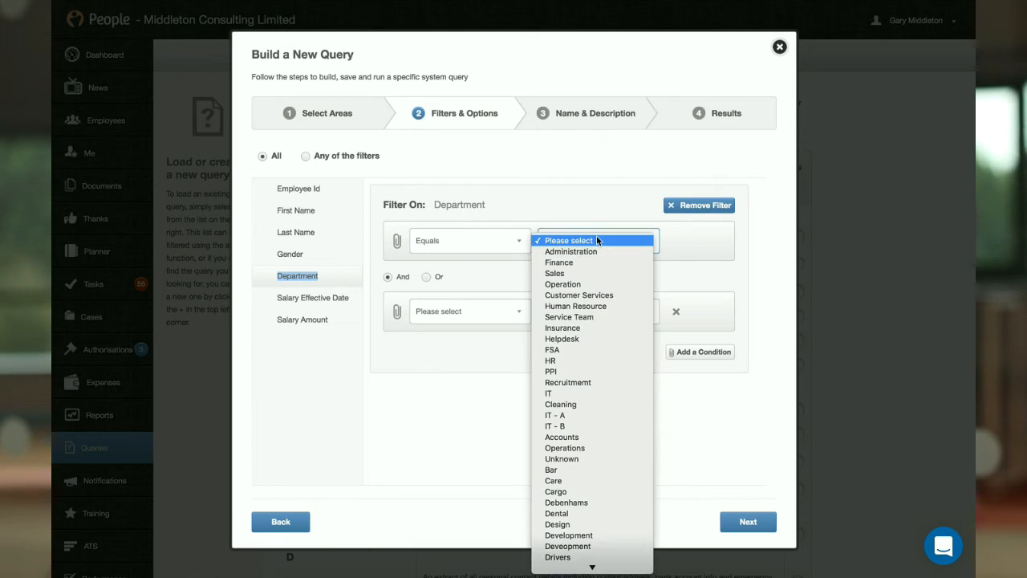
left_click(589, 262)
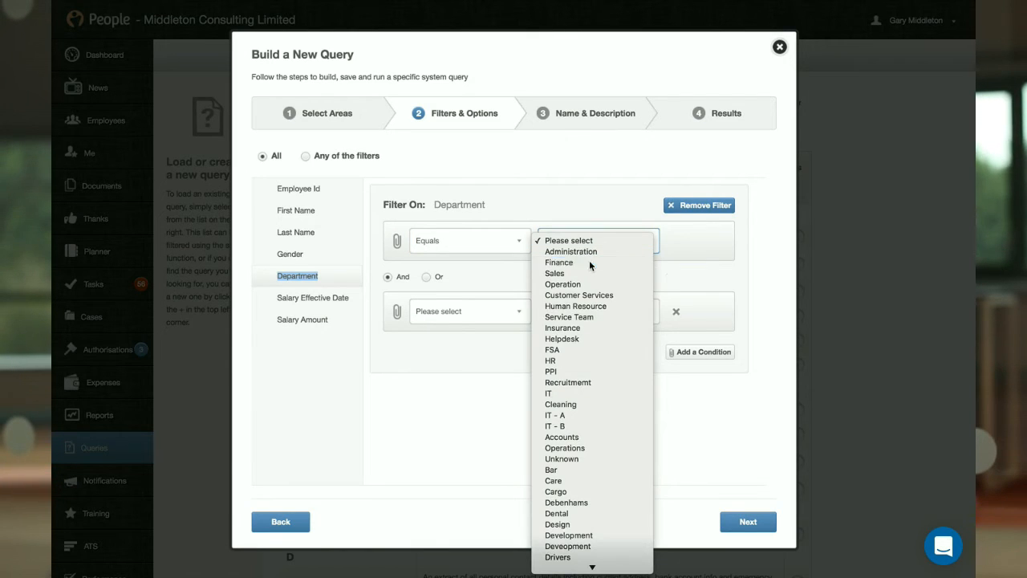
Review the date conditions offered for Salary Effective Date and remove the filter on Department
left_click(337, 304)
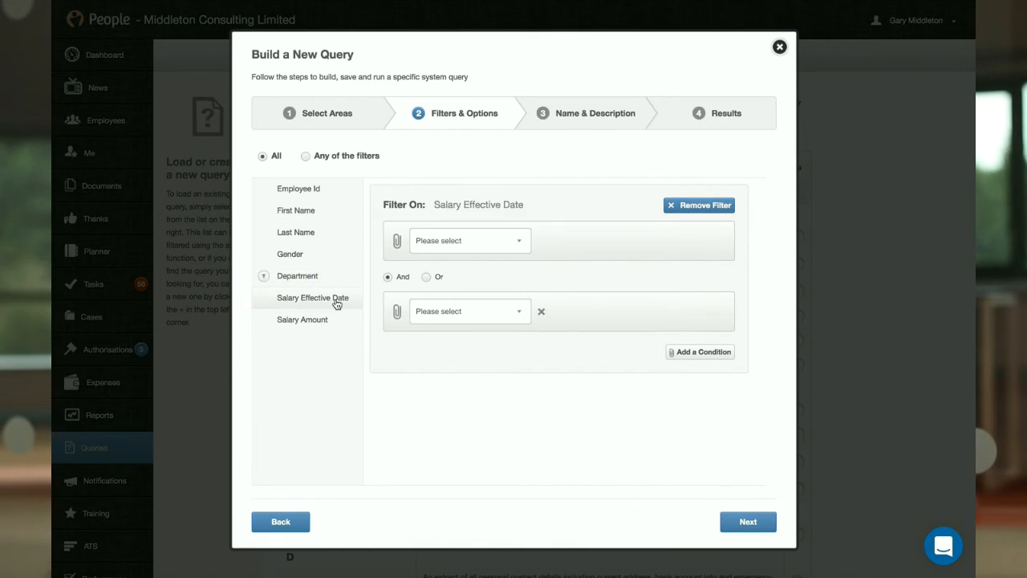
left_click(486, 244)
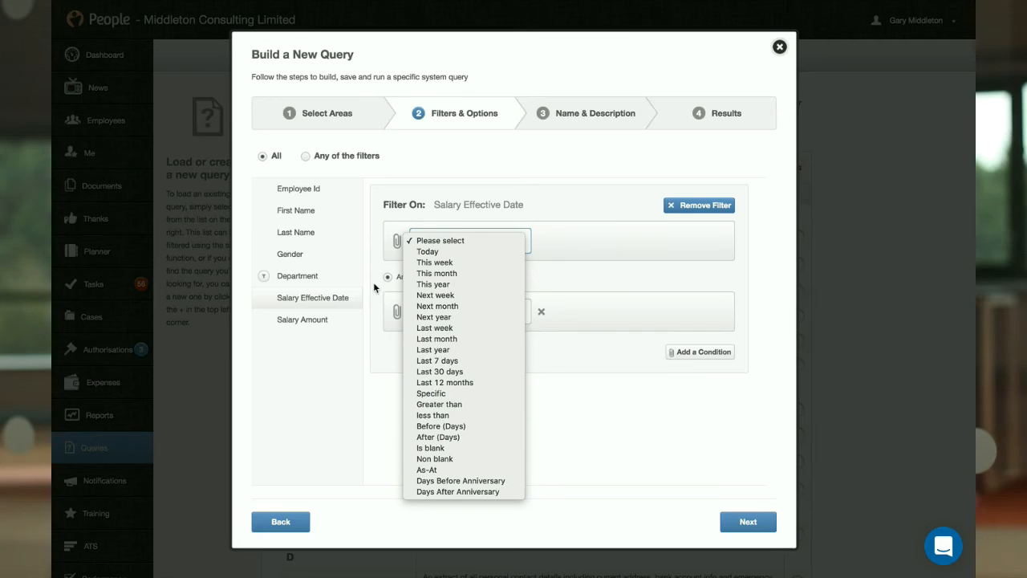
left_click(301, 278)
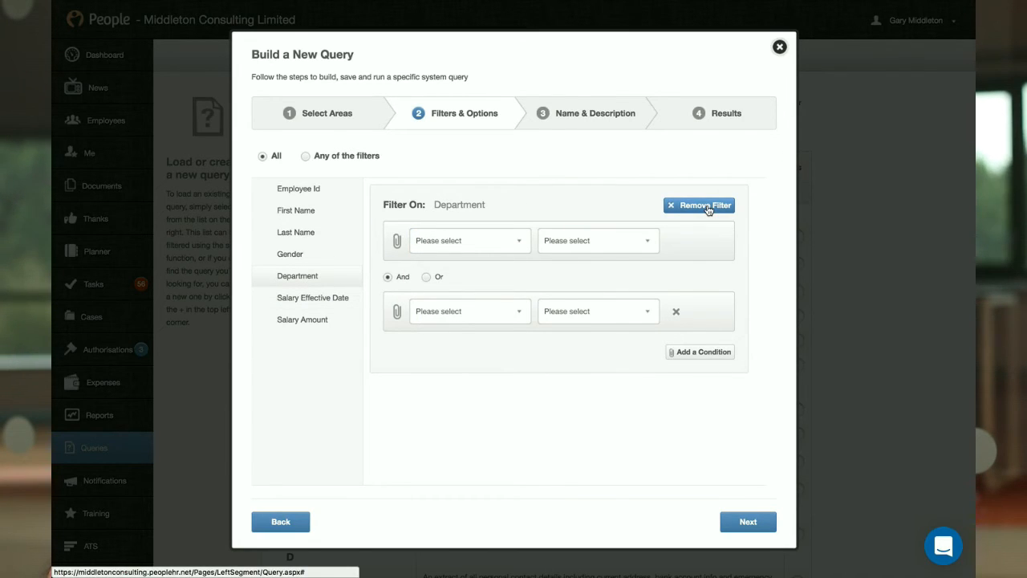
Continue without filters, name the query Gender Reporting and generate its results
left_click(767, 520)
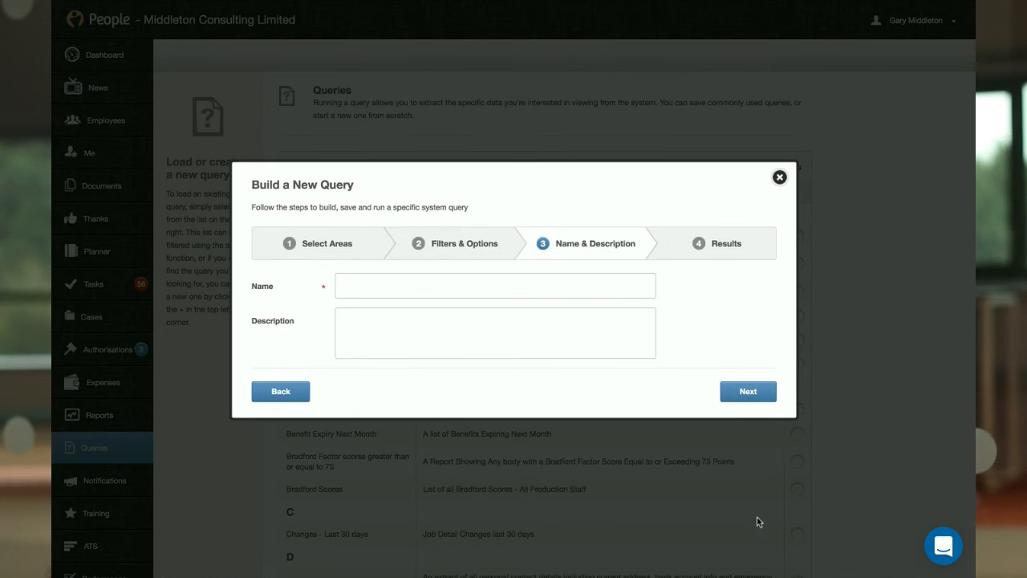
left_click(438, 285)
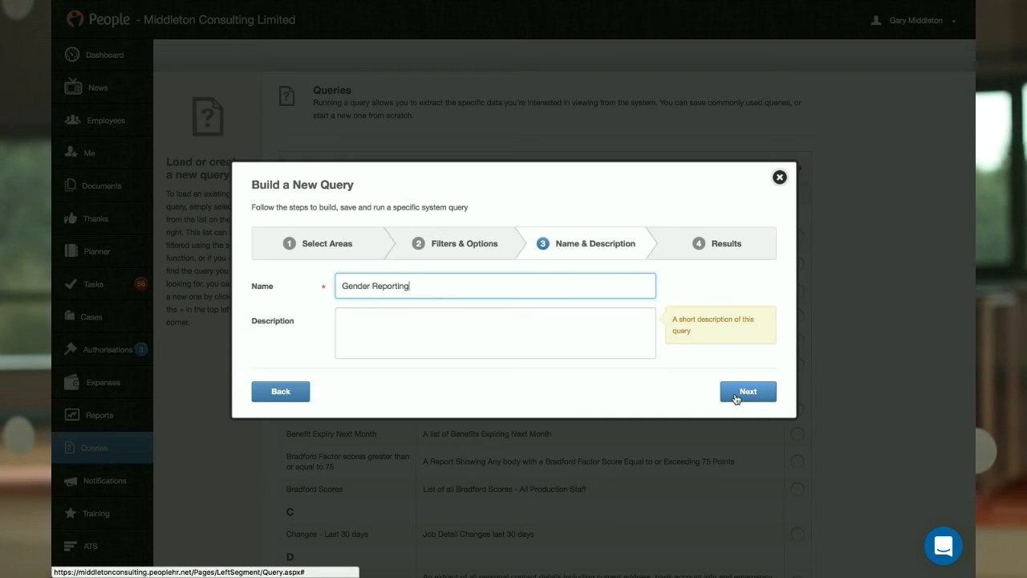
left_click(737, 399)
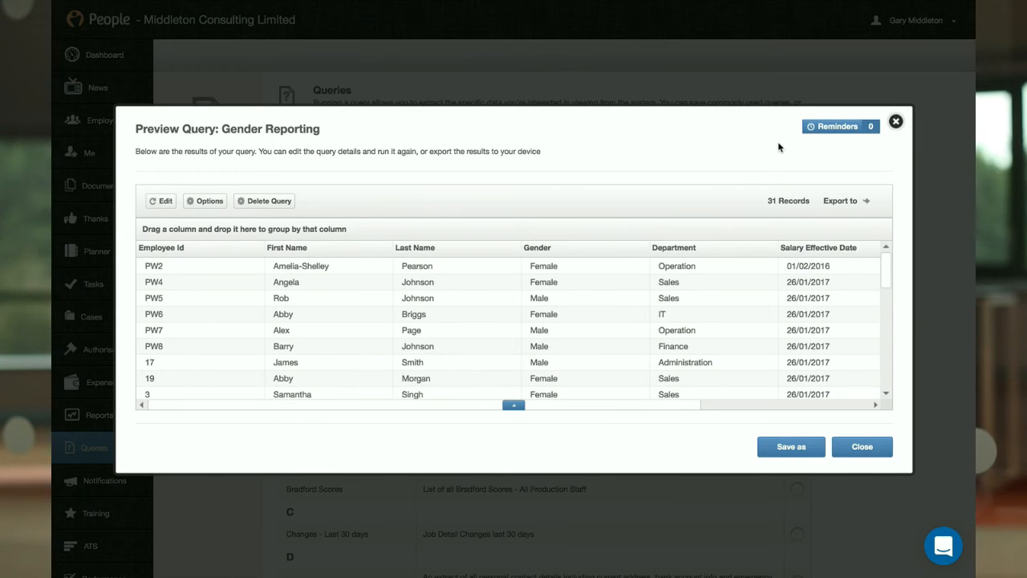
Review the query's reminder scheduling choices and its additional result options, leaving both without saving
left_click(825, 131)
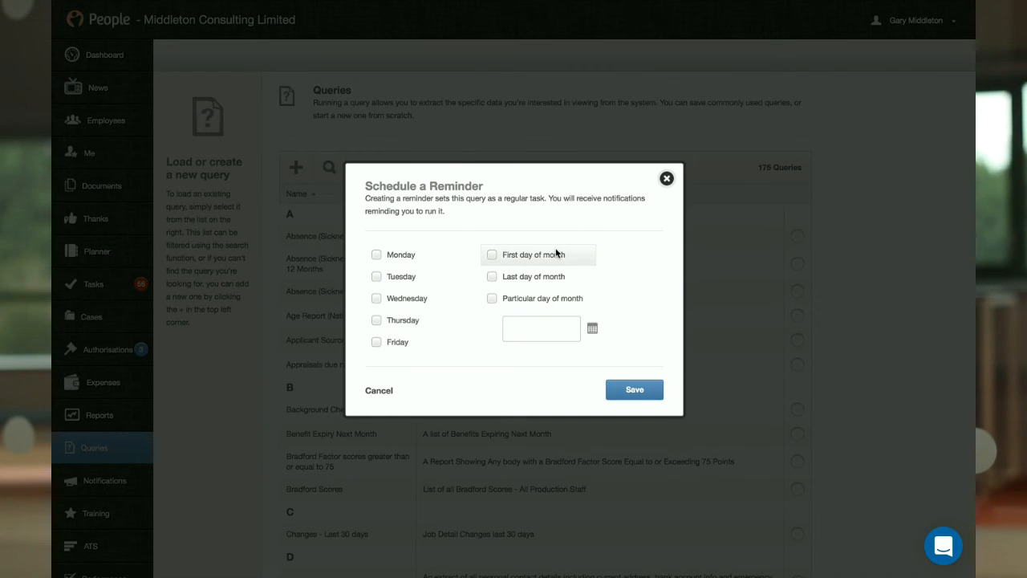
left_click(379, 391)
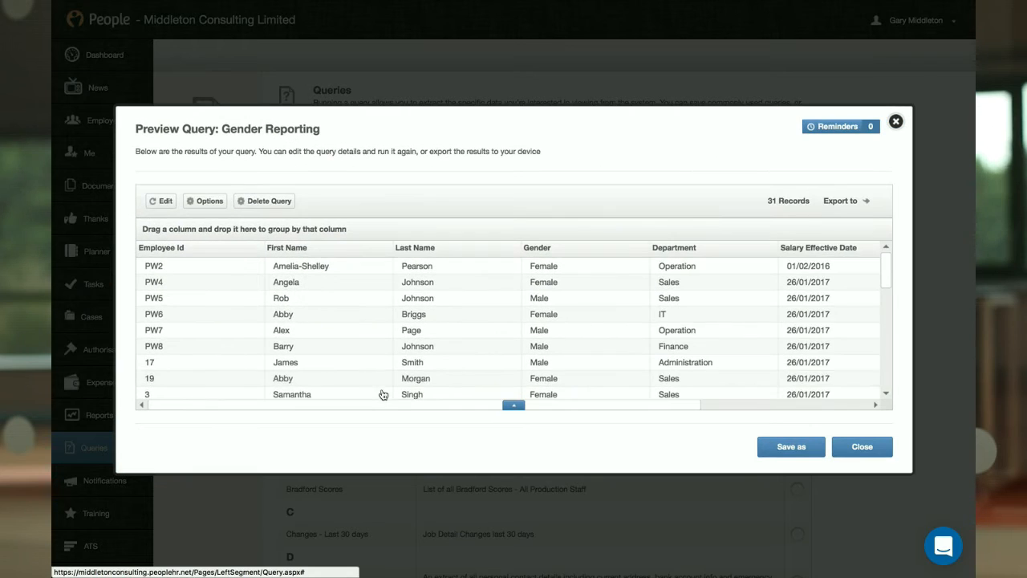
left_click(207, 201)
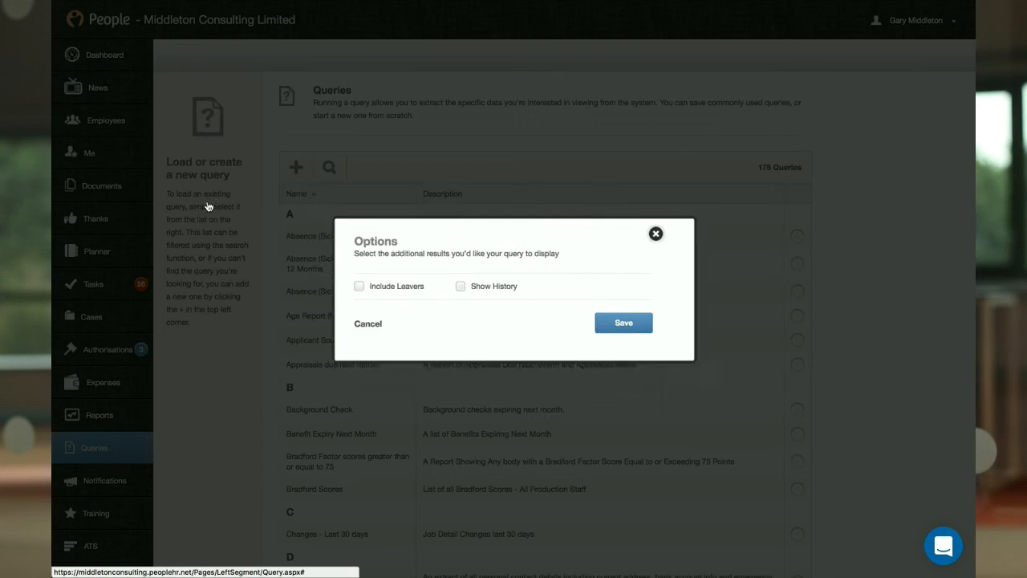
left_click(379, 330)
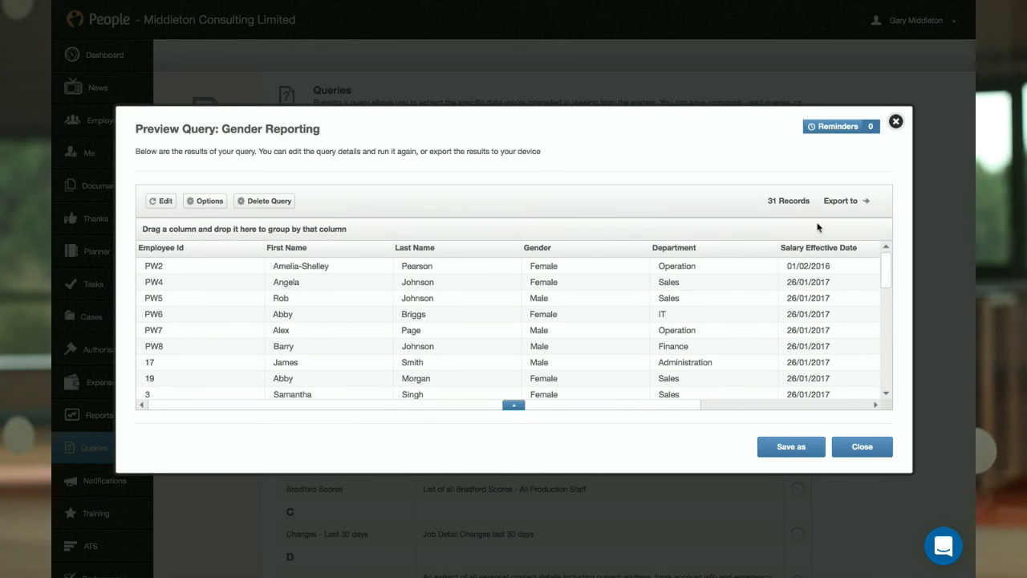
left_click(846, 207)
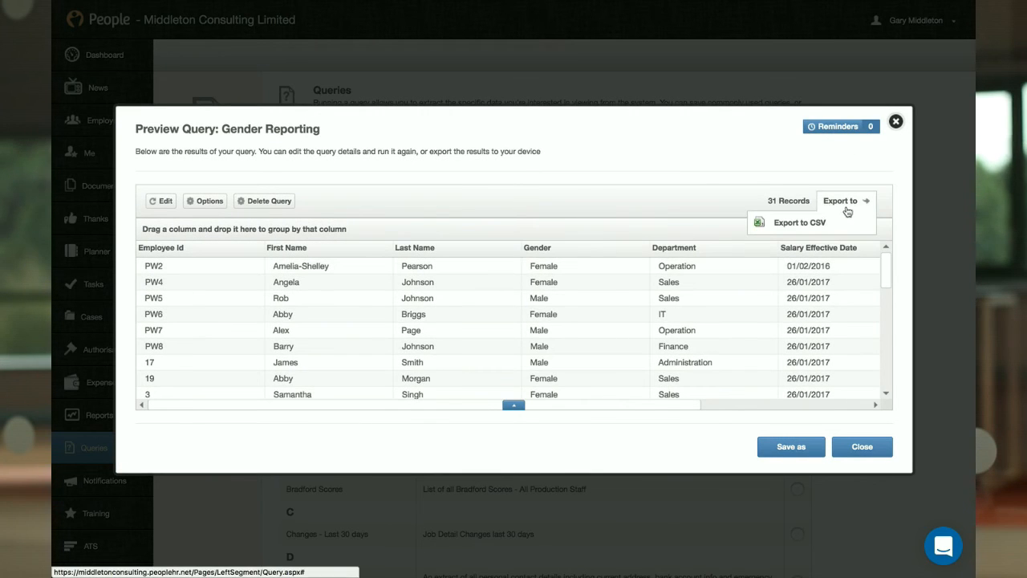
left_click(805, 223)
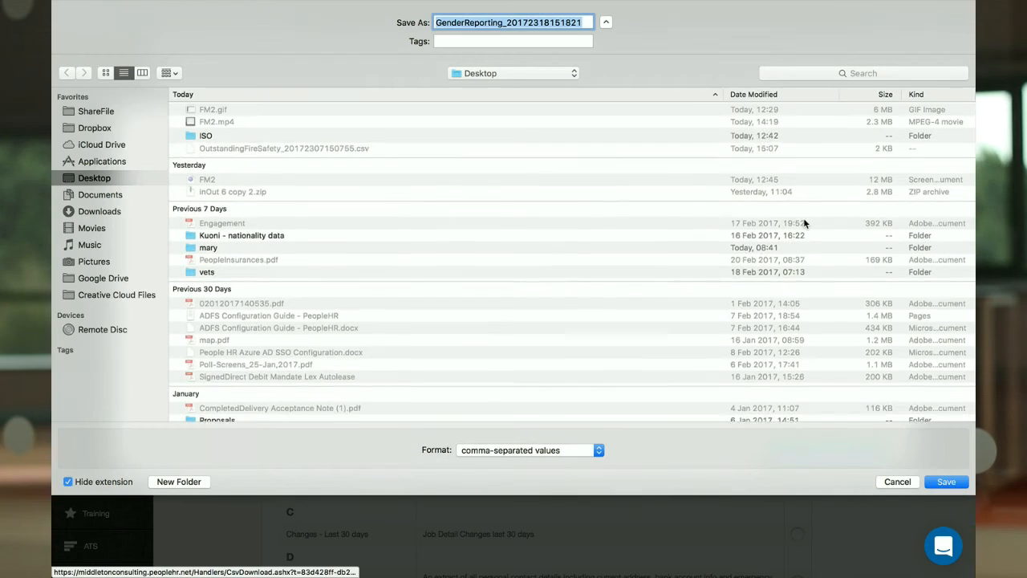
left_click(948, 483)
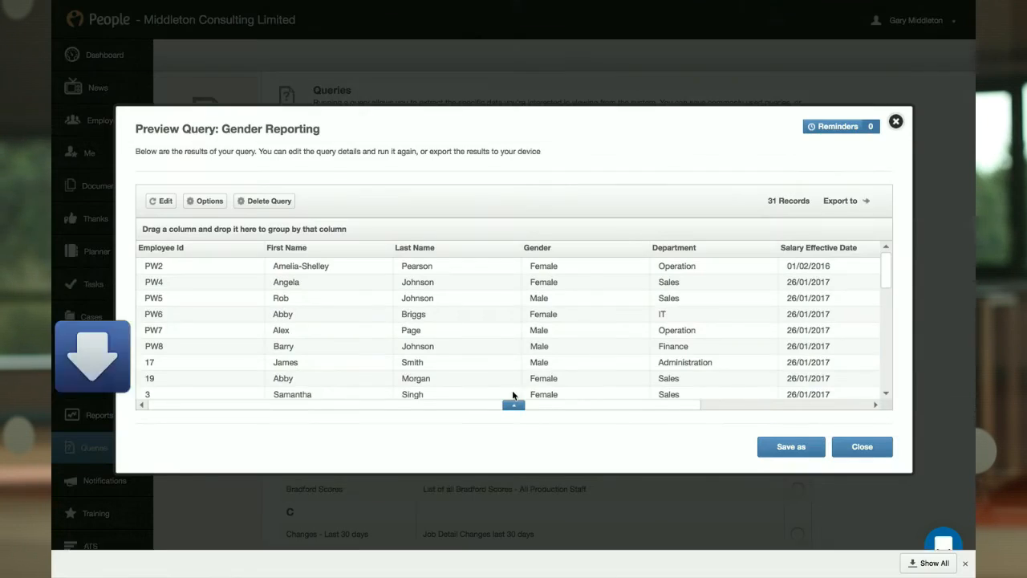
left_click(133, 562)
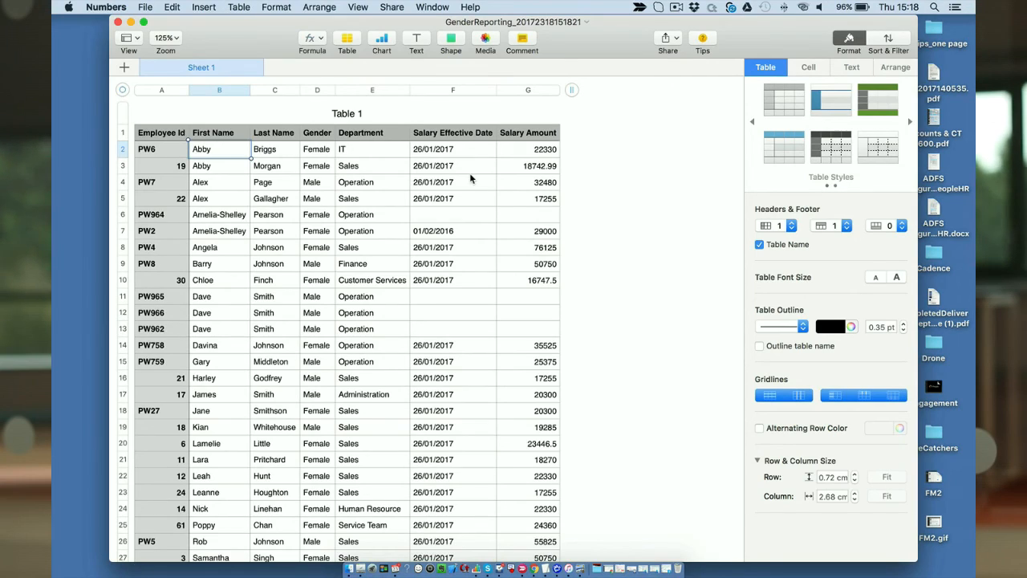
scroll(344, 294, "down", 10)
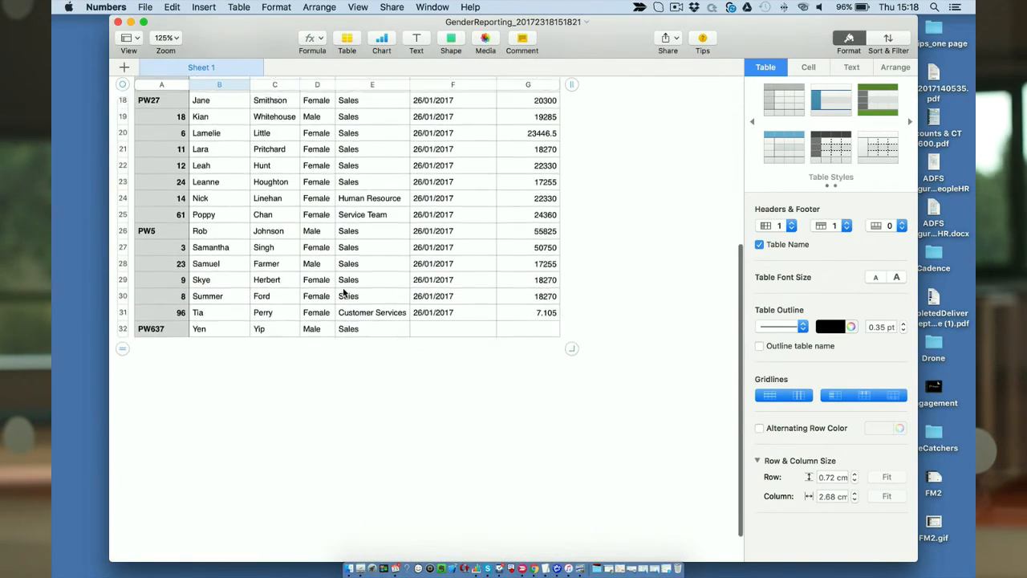
scroll(343, 294, "up", 5)
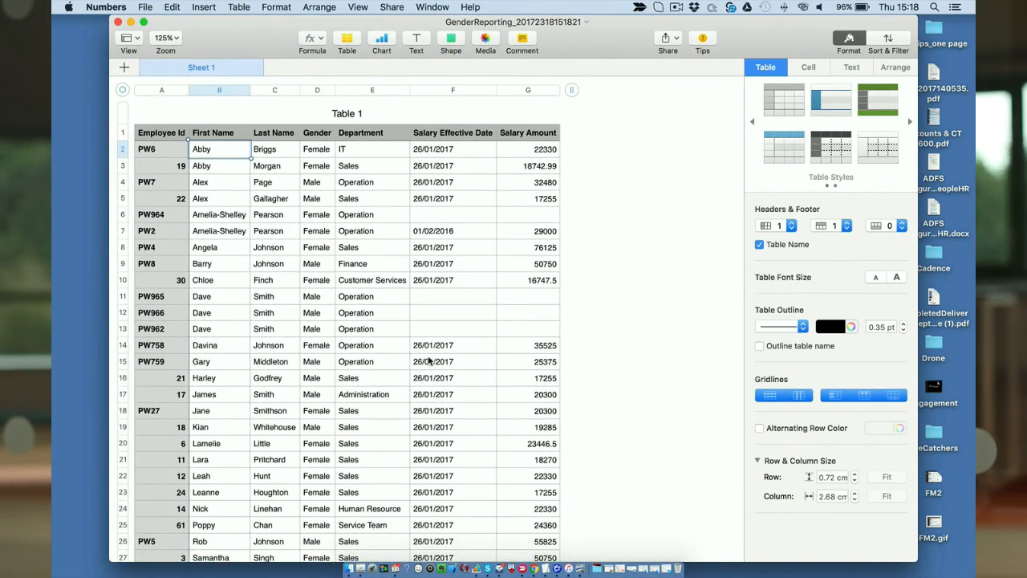
Switch back to the Gender Reporting query preview in People HR and group its results by Gender
left_click(536, 569)
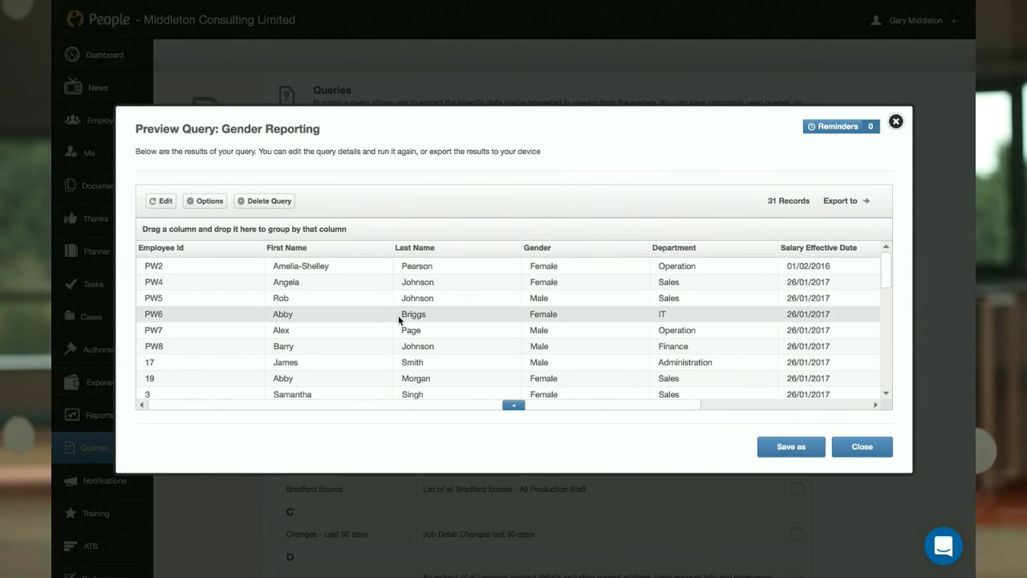
scroll(426, 299, "down", 5)
scroll(426, 298, "up", 5)
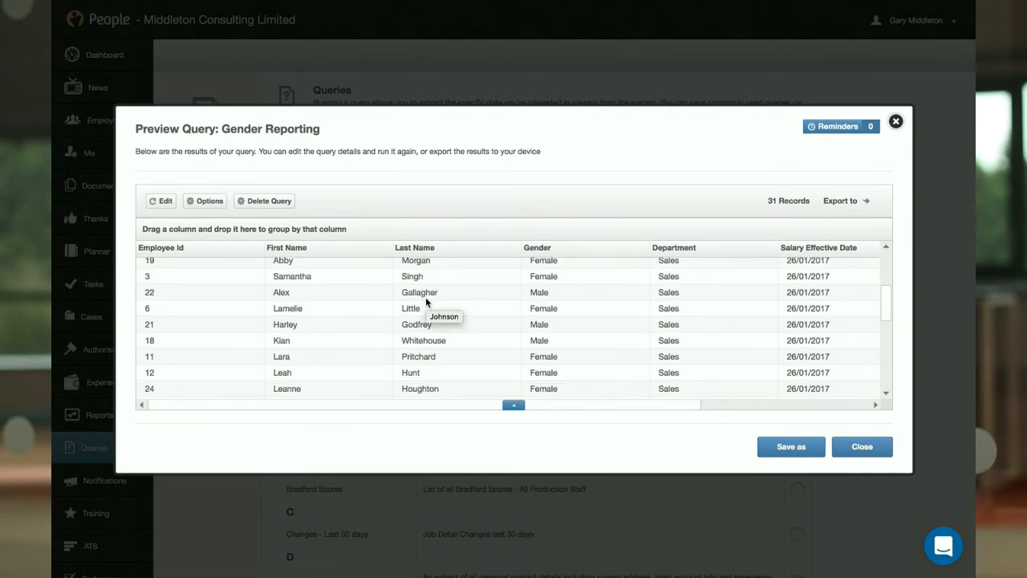
scroll(425, 299, "down", 5)
scroll(424, 298, "up", 5)
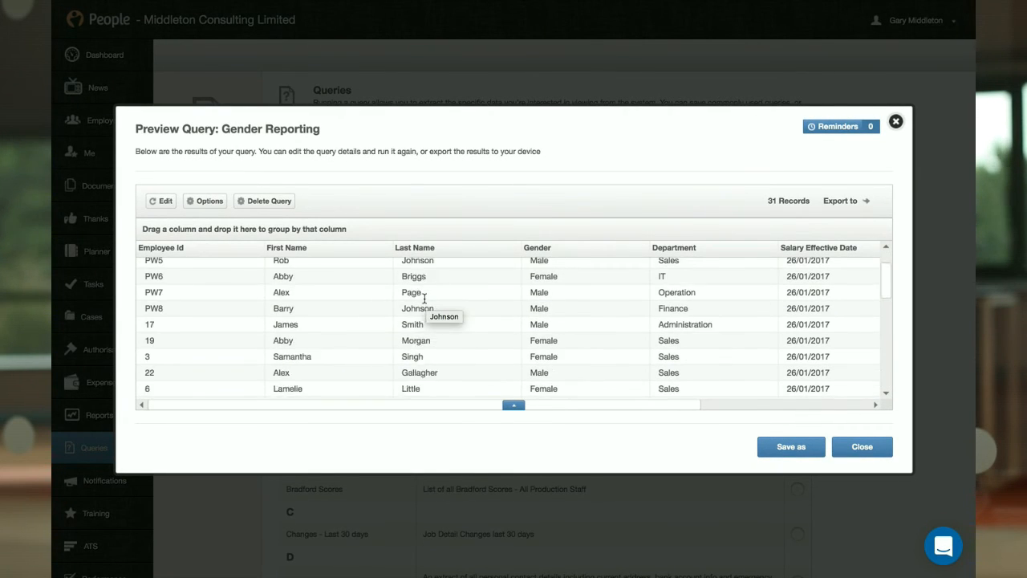
mouse_move(618, 412)
left_mouse_down()
mouse_move(793, 415)
mouse_move(673, 401)
mouse_move(607, 407)
left_mouse_up()
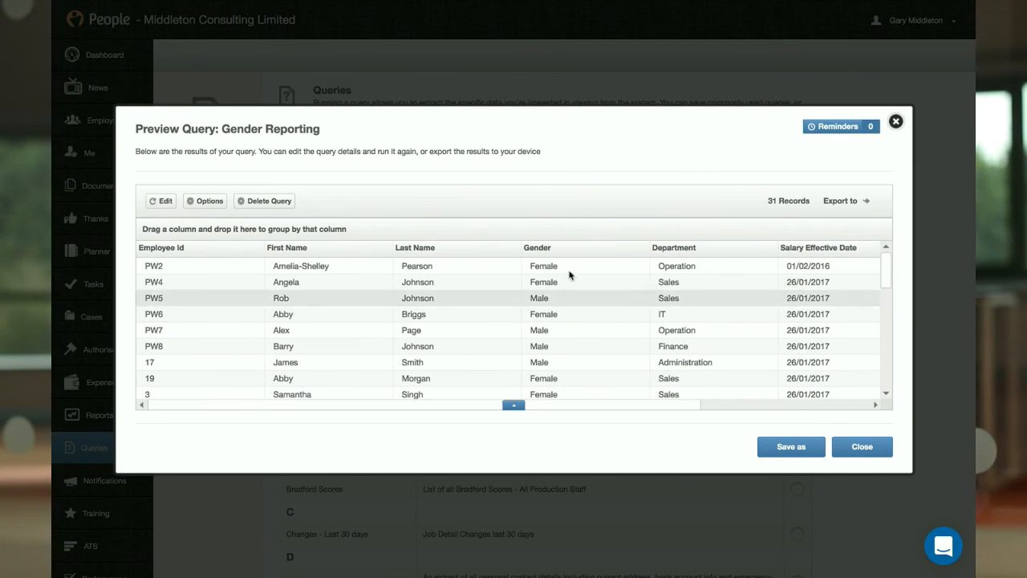
left_click_drag(553, 248, 298, 222)
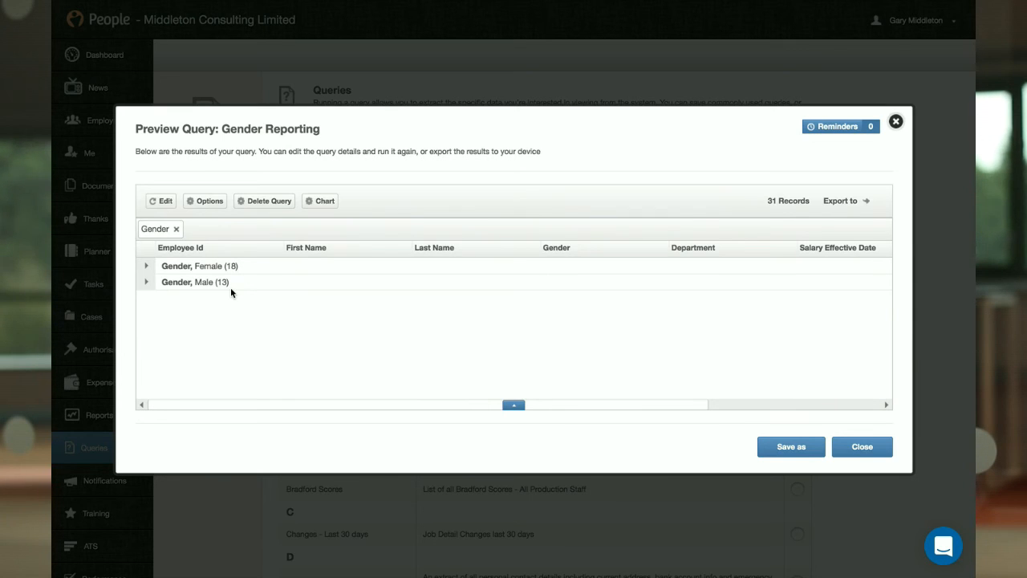
Expand and collapse the Male group, and expand the Female group to review its employee records
left_click(147, 283)
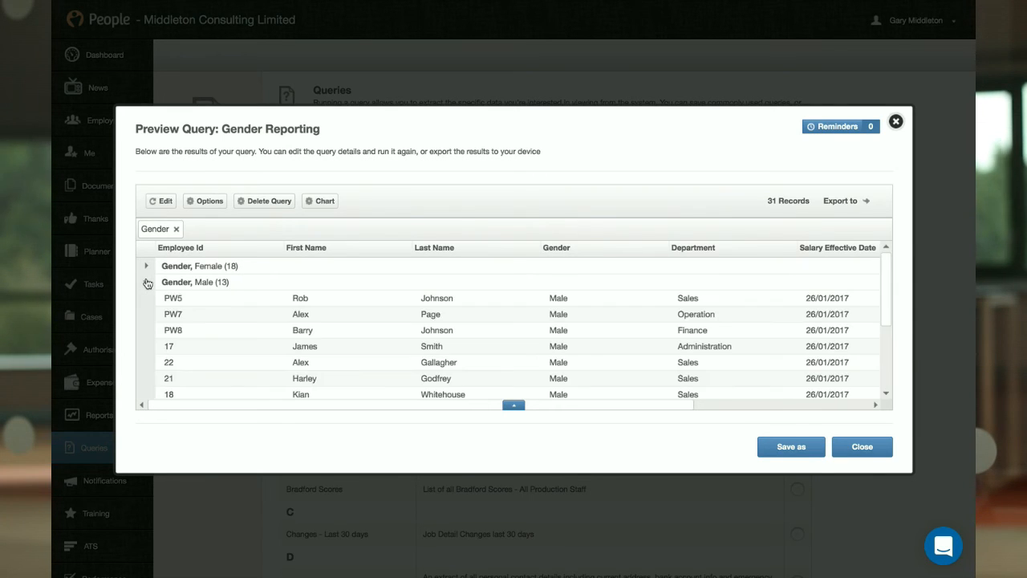
left_click(147, 283)
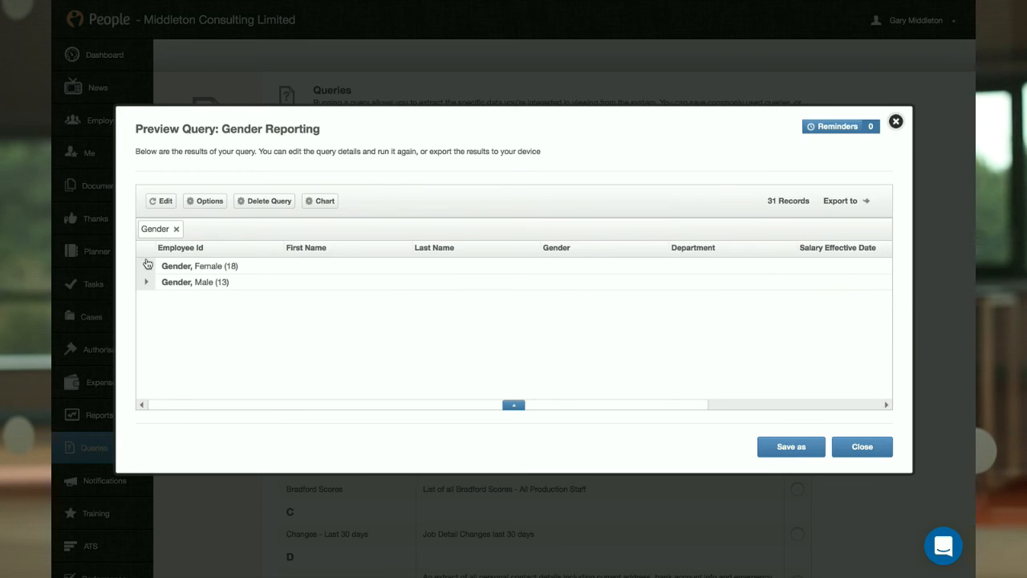
left_click(147, 266)
scroll(288, 342, "down", 1)
scroll(288, 342, "down", 3)
scroll(288, 342, "up", 5)
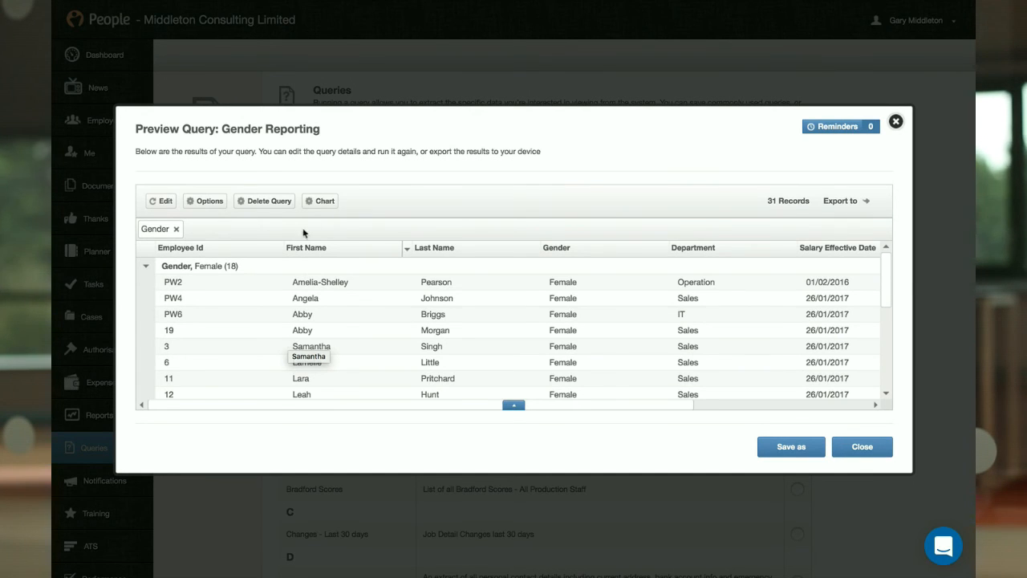
Chart the gender-grouped results as a bar chart showing the average (AVG) of Salary Amount
left_click(321, 202)
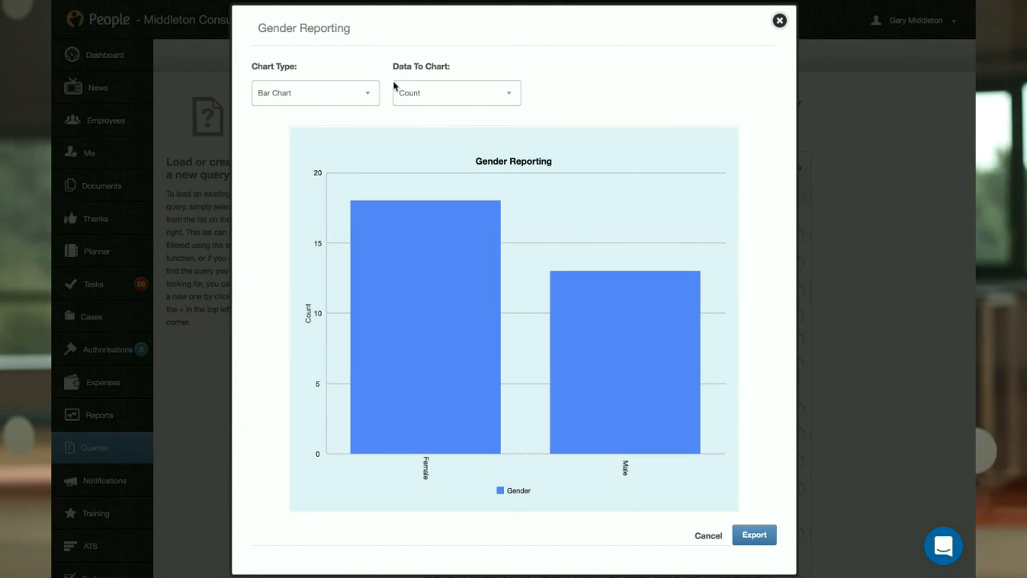
left_click(431, 93)
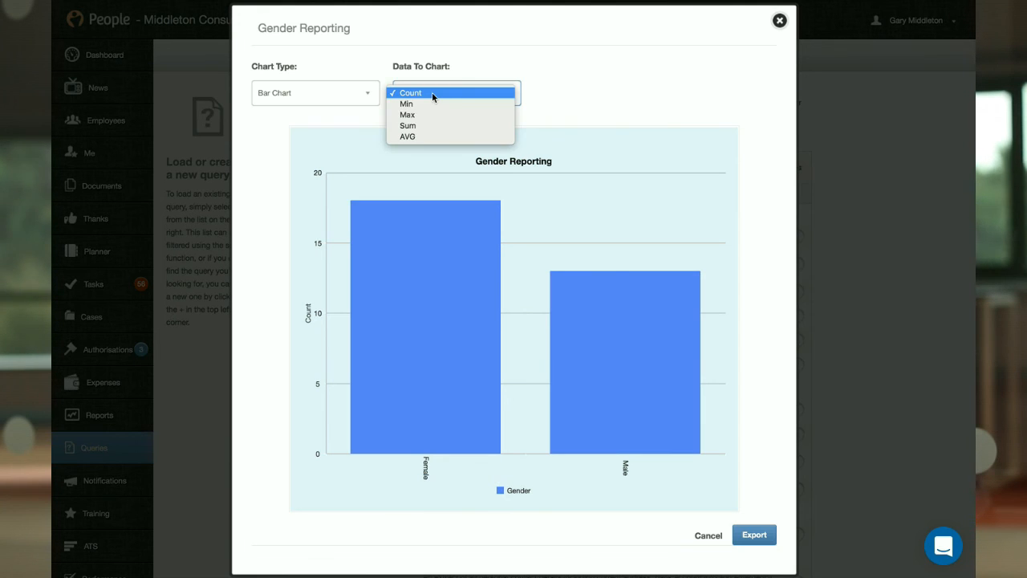
left_click(423, 137)
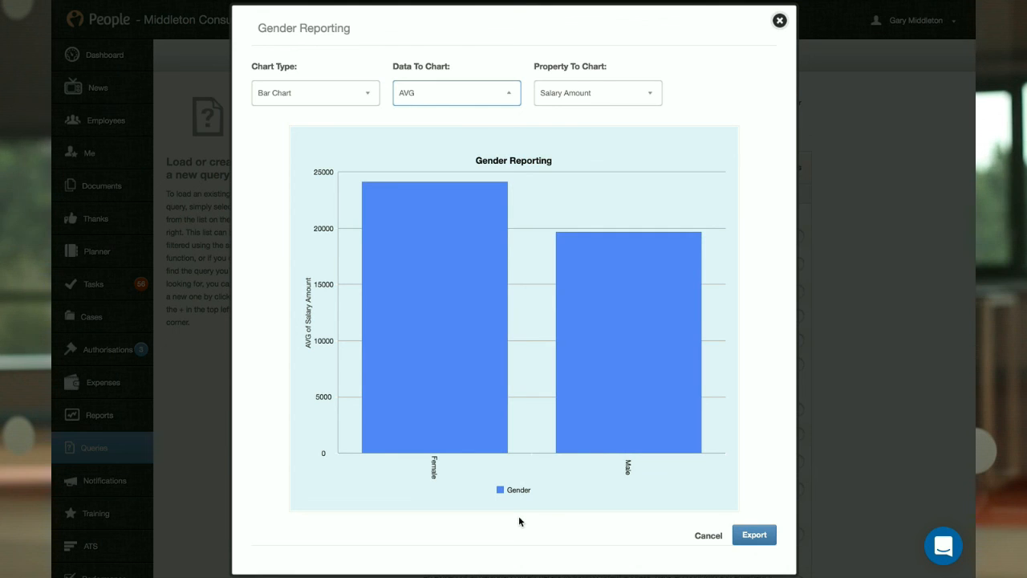
Compare the average salary chart as a Pie Chart and as a Bar Chart, leaving it without exporting
left_click(291, 92)
left_click(299, 96)
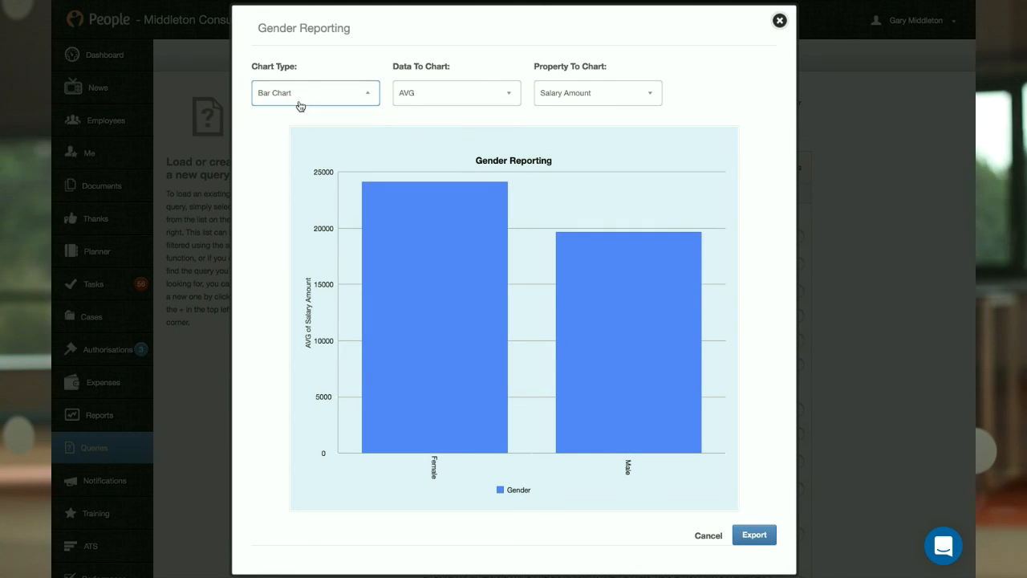
key("Down")
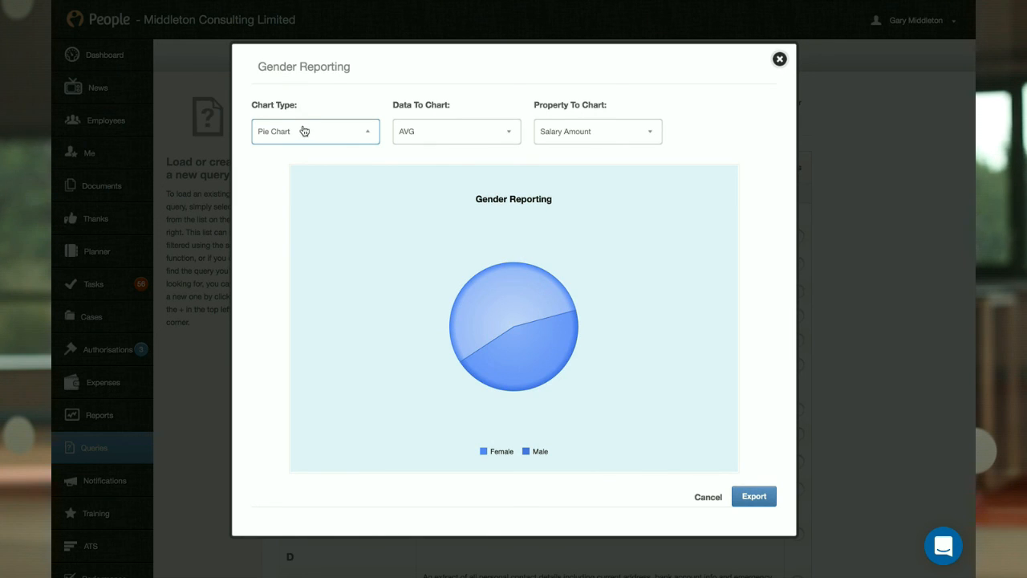
left_click(304, 131)
left_click(301, 117)
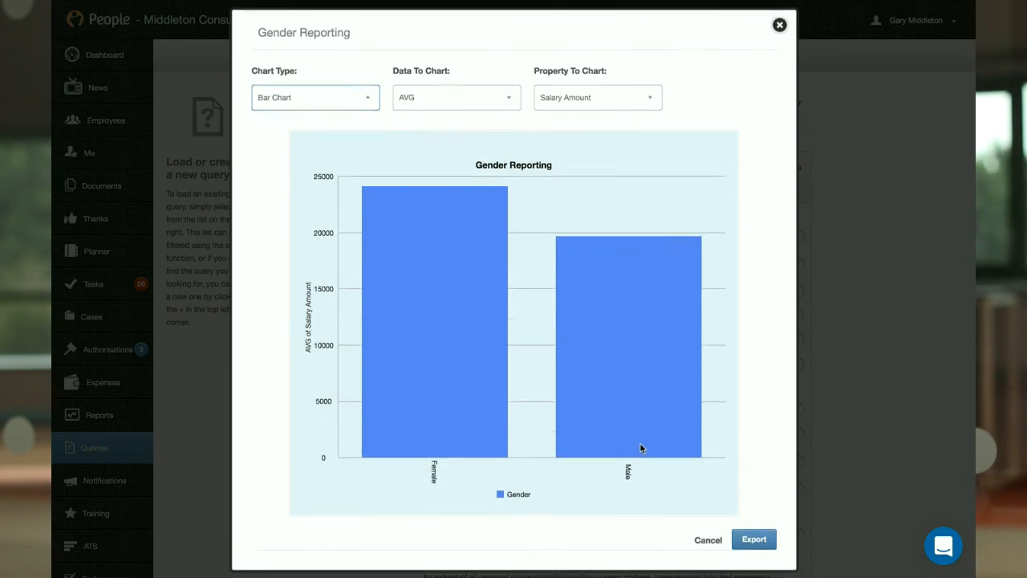
left_click(710, 535)
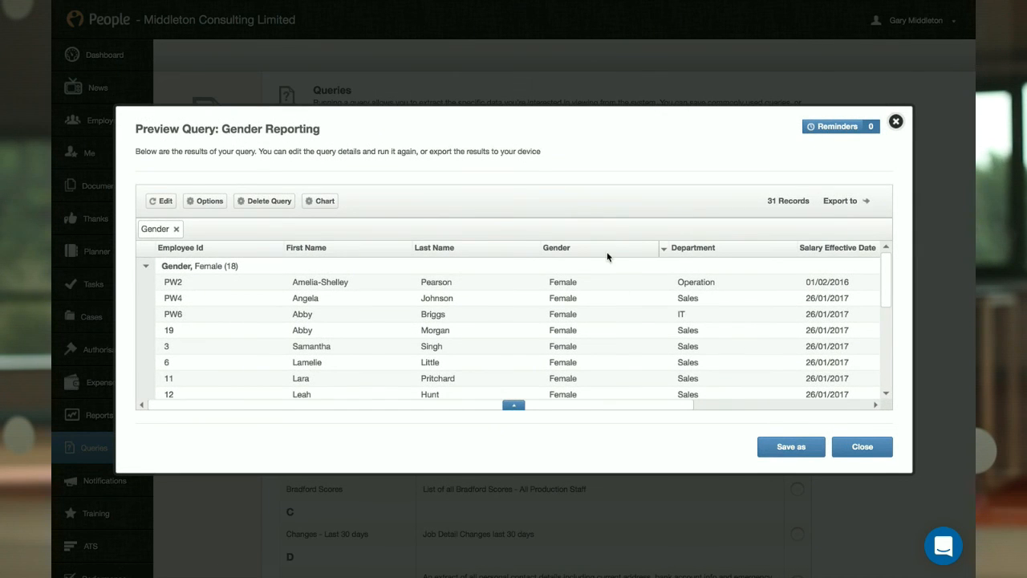